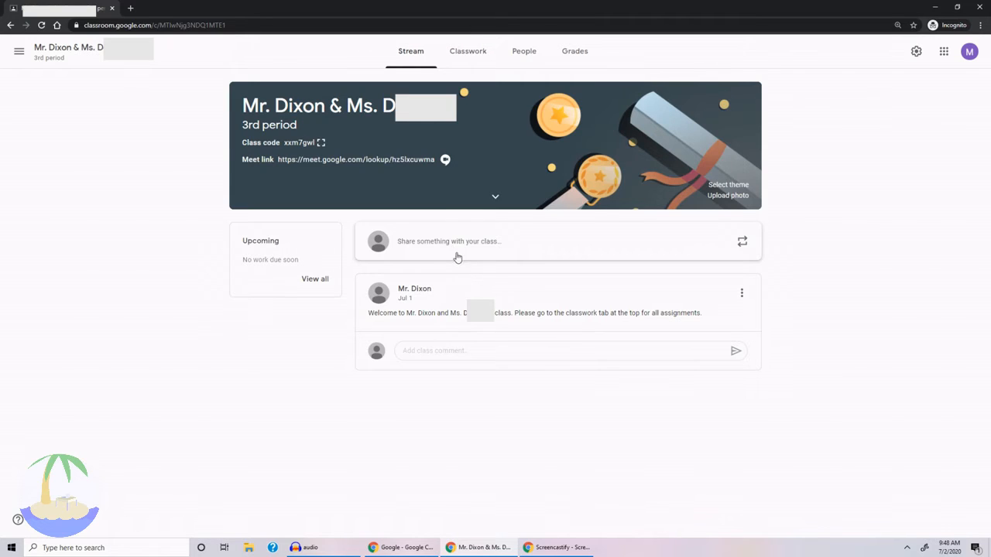
Draft a class announcement pointing families not signed up for guardian summaries to the classwork tab assignment asking for a parent/guardian email, supporting involvement in remote learning.
click(453, 244)
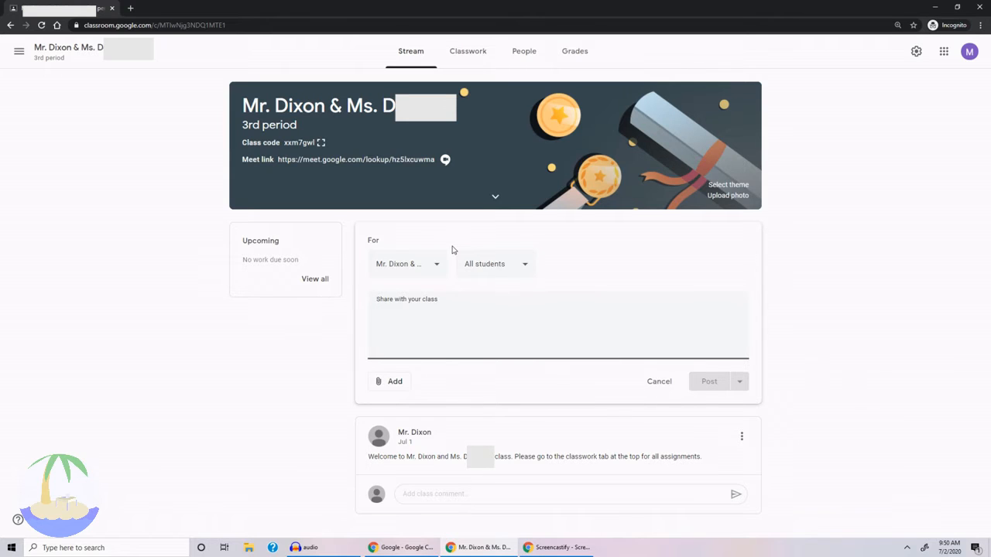
text(If your family isn't already signed u)
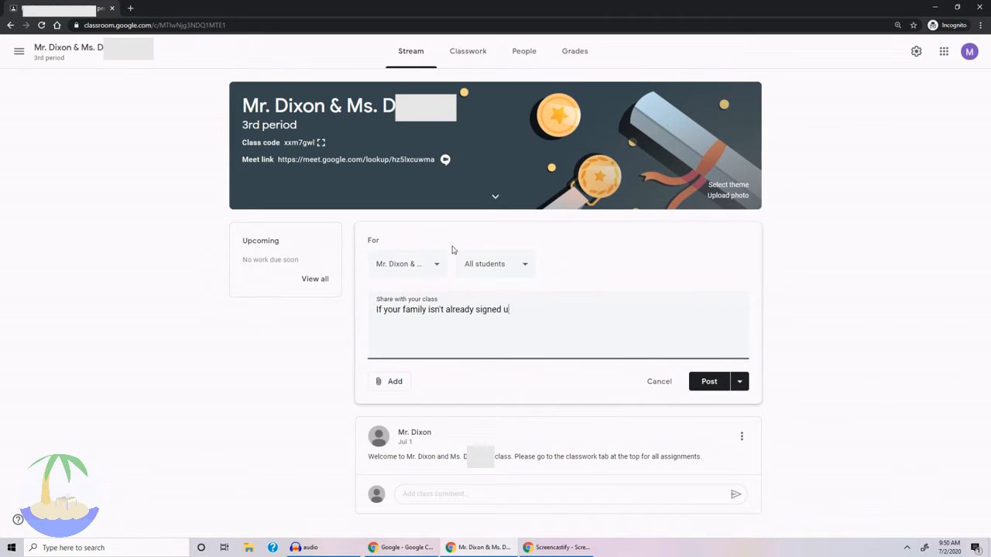
text(p for guardian summaries there is an assignment)
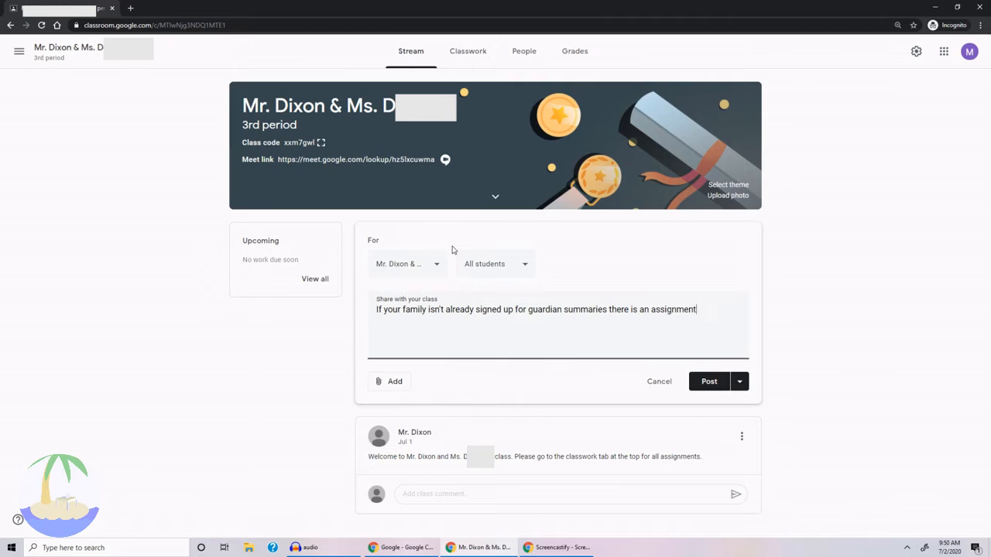
text( in the classwork tab asking for a parent/guardian)
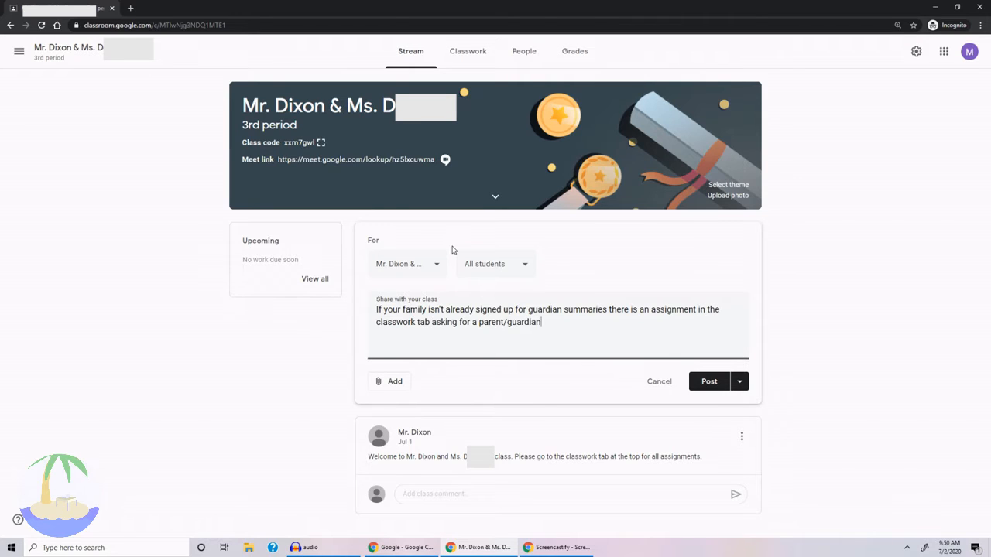
text( email so they can take a more involved role in your remo)
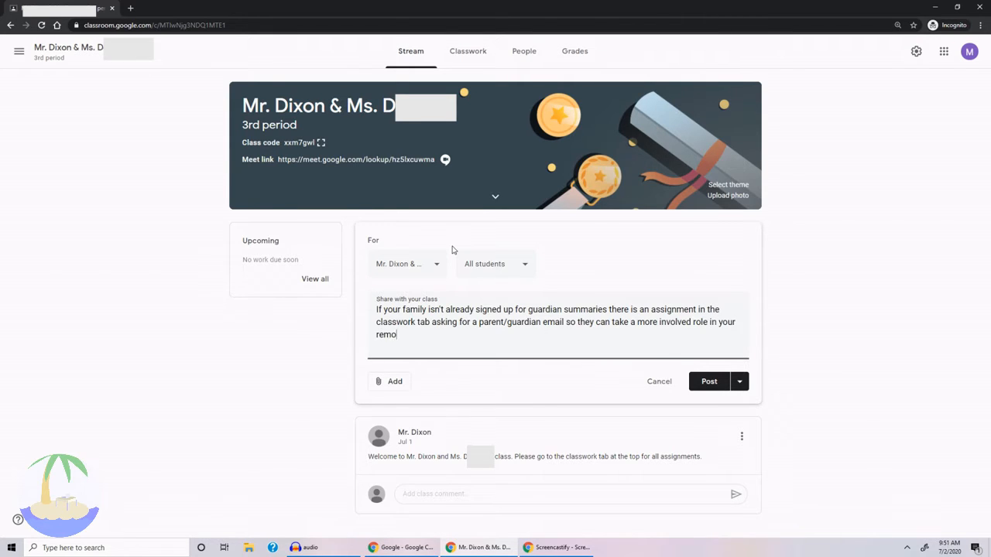
text(te learning.)
Share the announcement with the 1st, 2nd, 4th, 5th and 6th period classes as well, and post it.
click(433, 265)
click(378, 272)
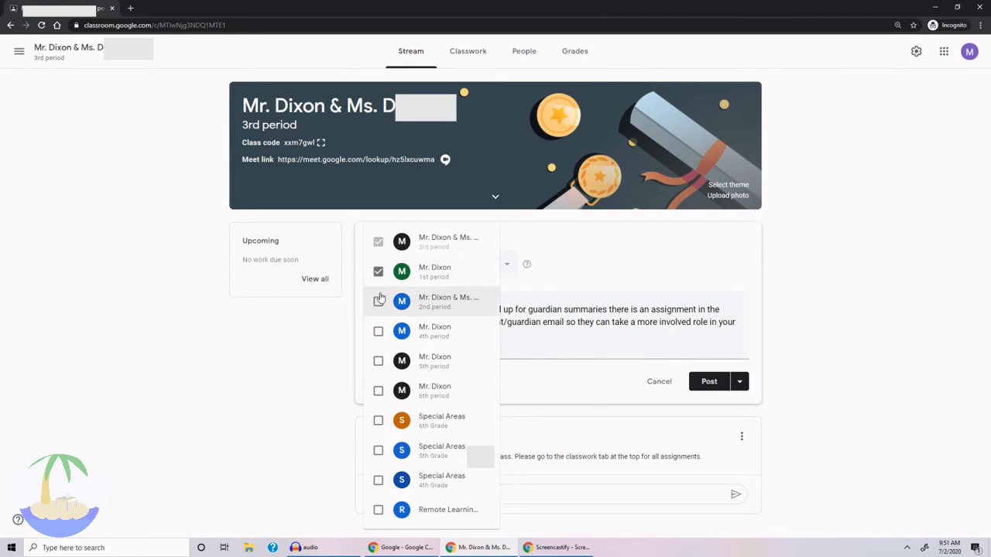
click(378, 302)
click(377, 332)
click(378, 361)
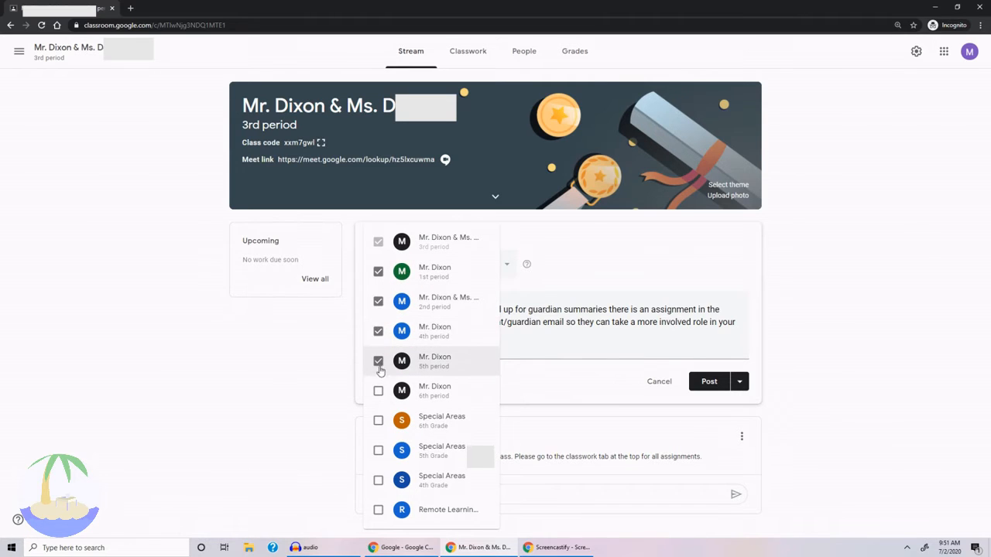
click(378, 391)
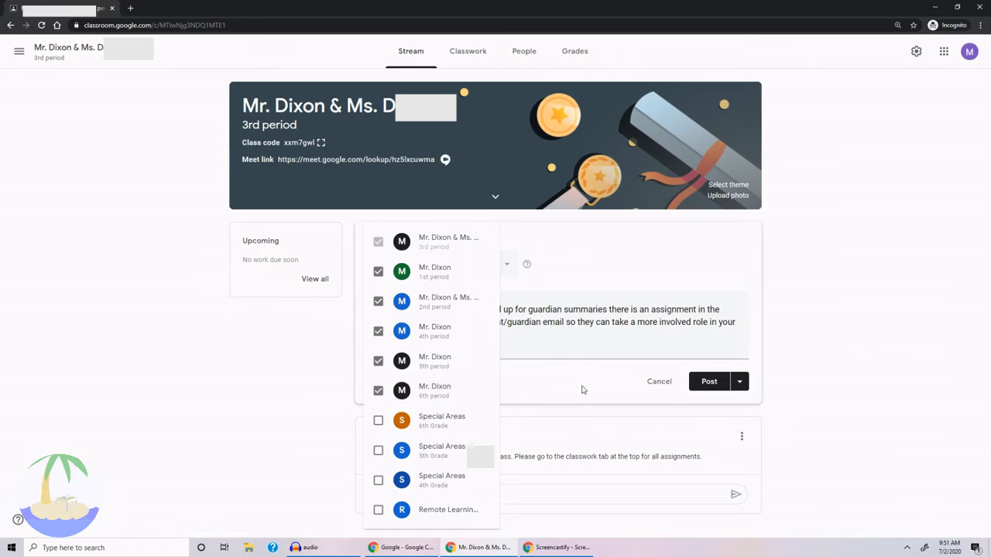
click(703, 383)
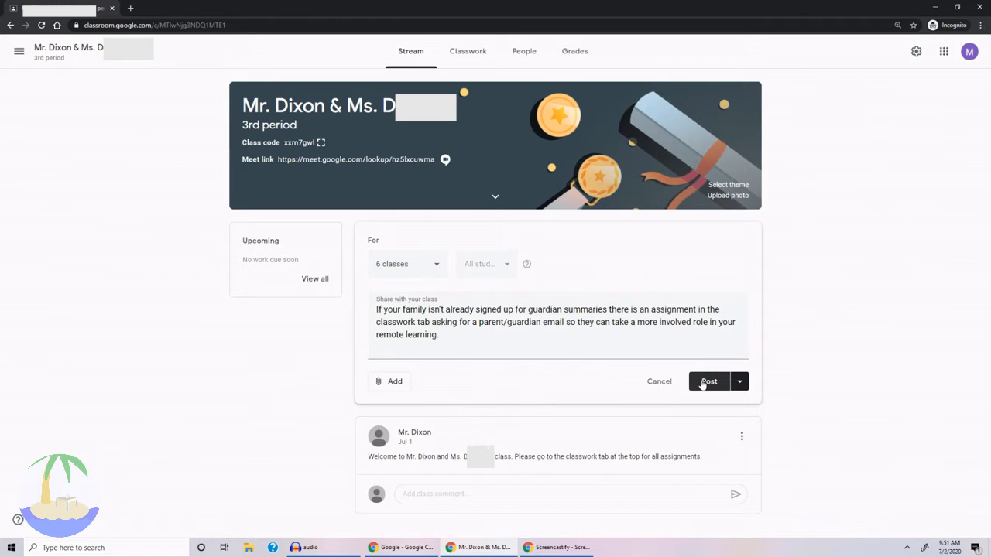
click(702, 383)
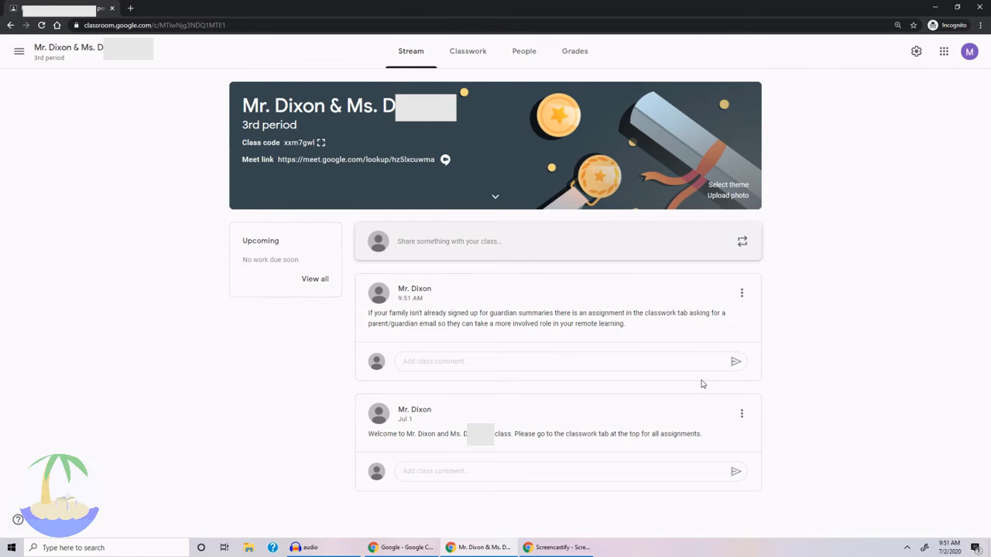
Check the class roster for students without guardians, and start a classwork assignment titled "Please provide a guardian email".
click(525, 68)
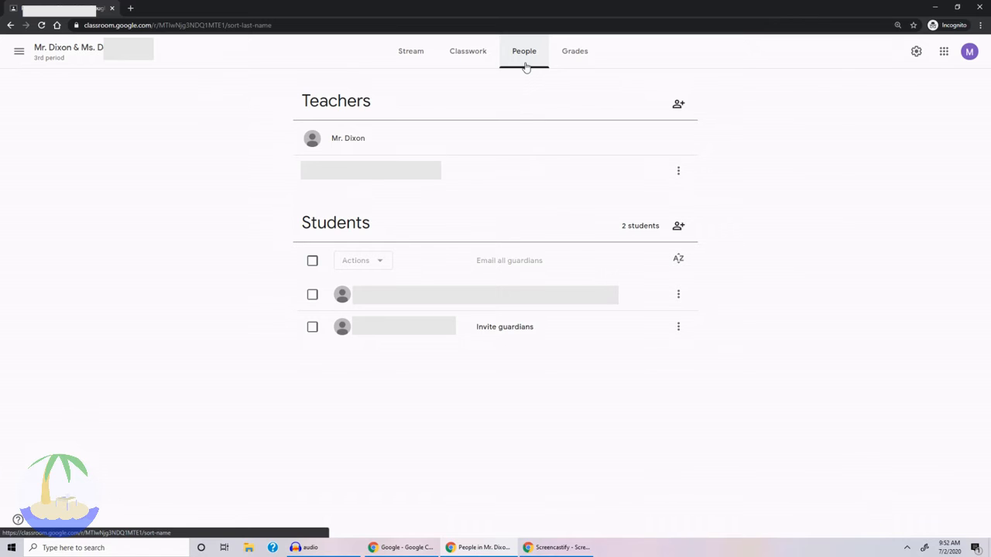
click(464, 60)
click(352, 91)
click(348, 119)
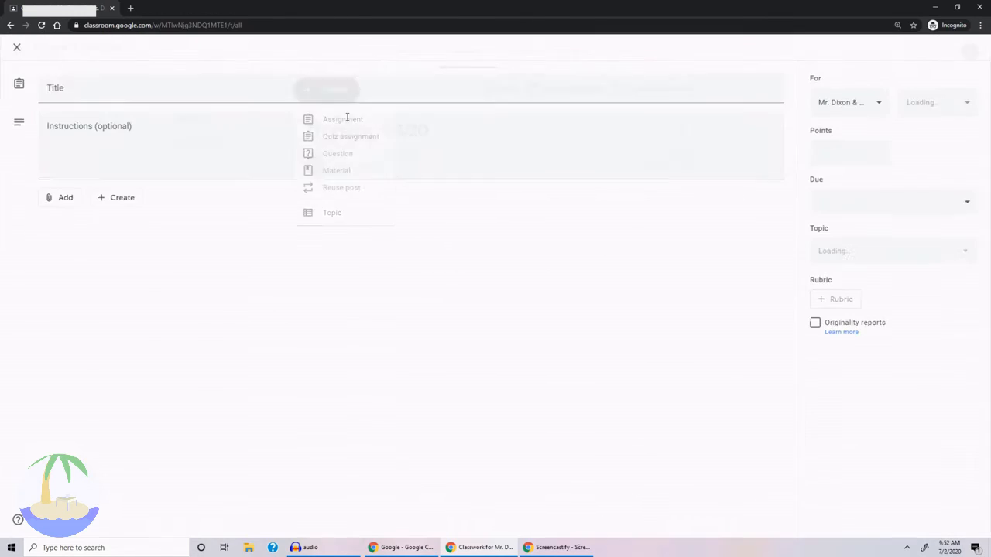
text(Please pro)
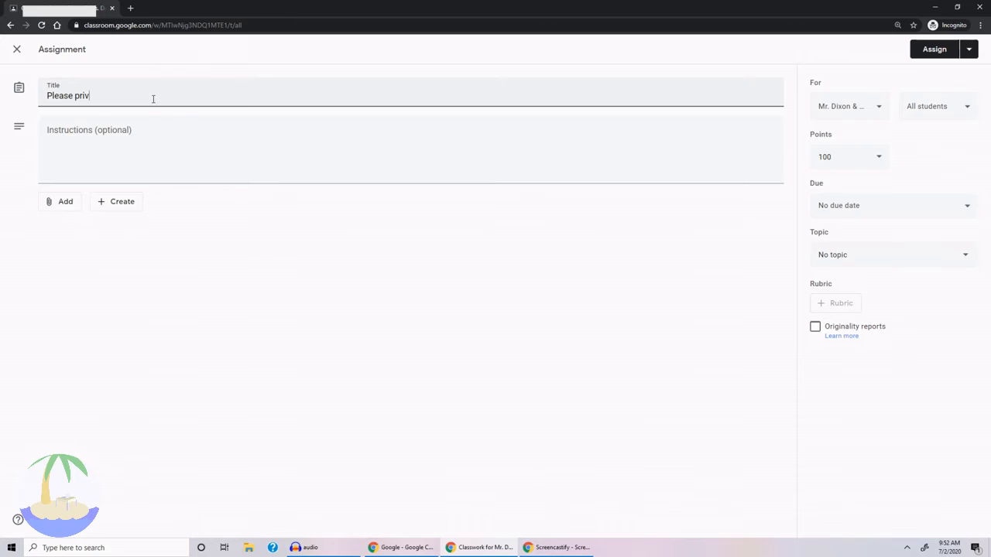
key(BackSpace)
text(ovide a guardian email)
Enter the instructions "Please leave a parent or guardian email in a private comment so they can be invited to receive guardian summaries".
click(136, 132)
text(Ple)
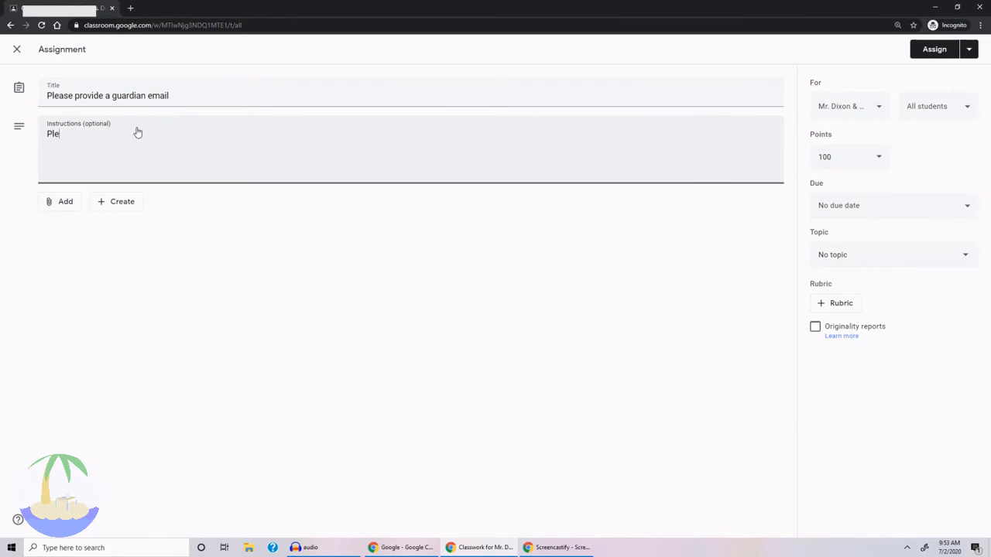
text(ase leave a parent or guardian email in a )
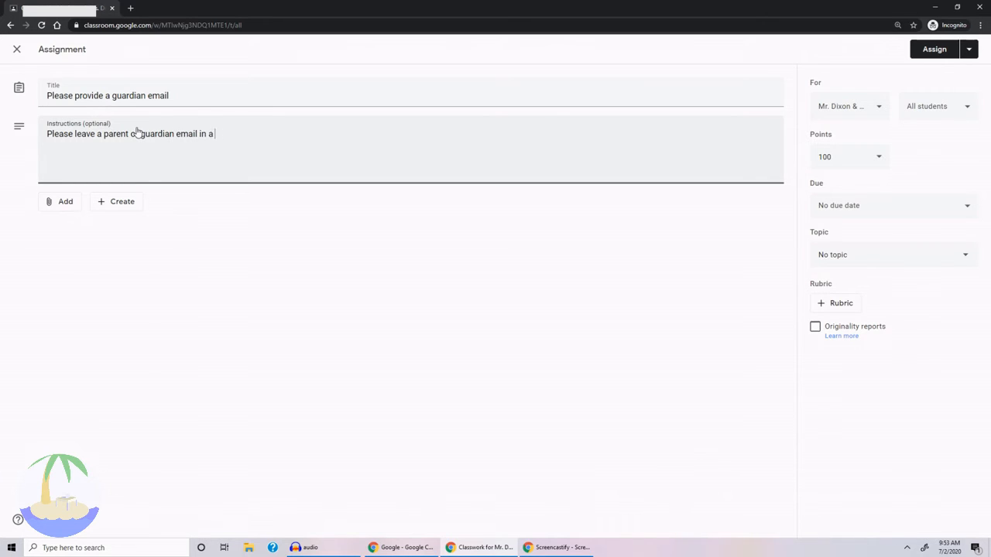
text(private comment)
text( so they)
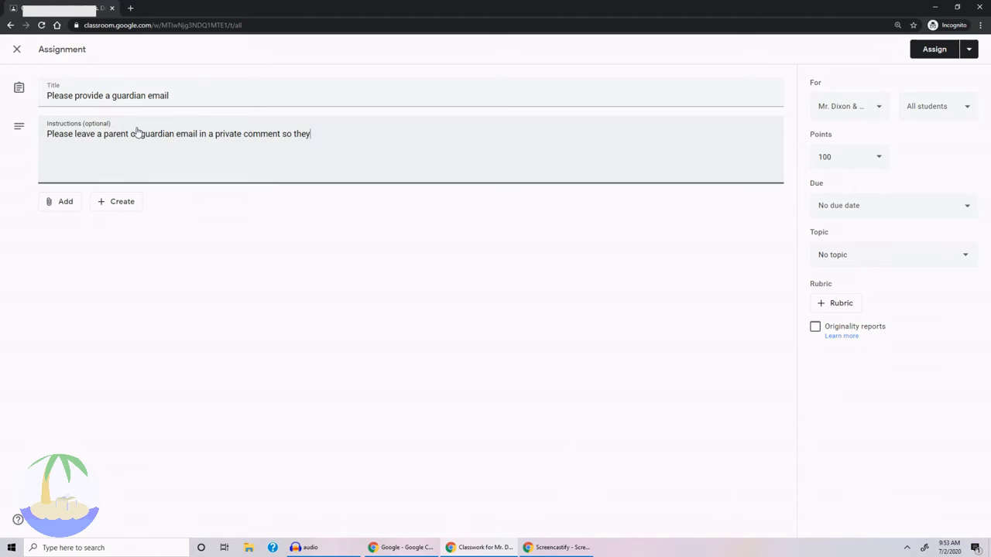
text( can be invited to receive )
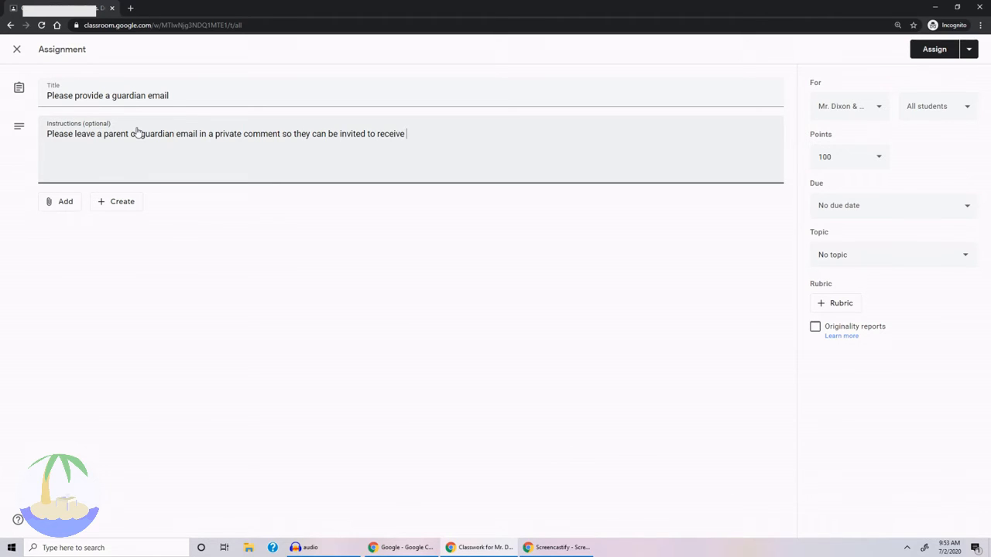
text(guardian summaries)
Limit the assignment to the second listed student by excluding the first, and make it ungraded.
click(932, 88)
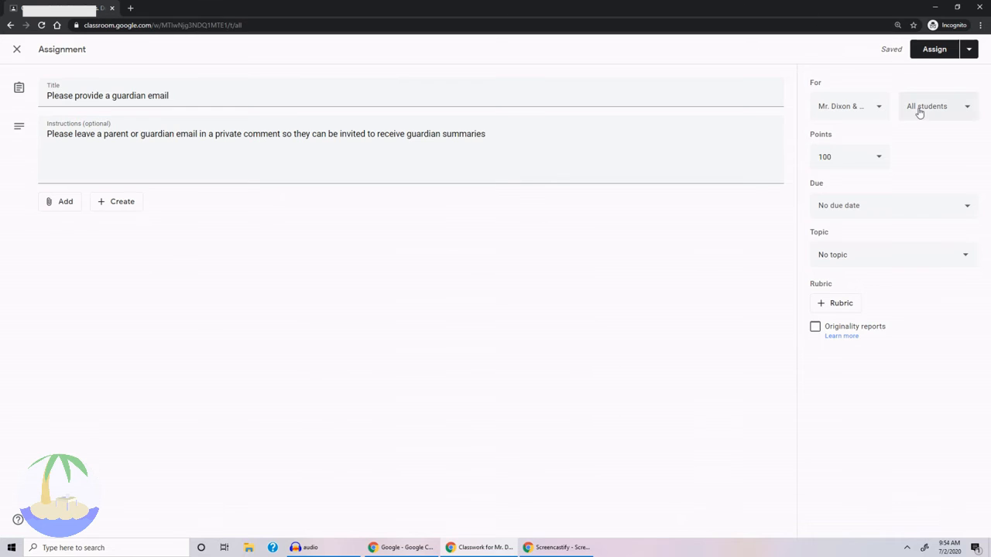
click(919, 113)
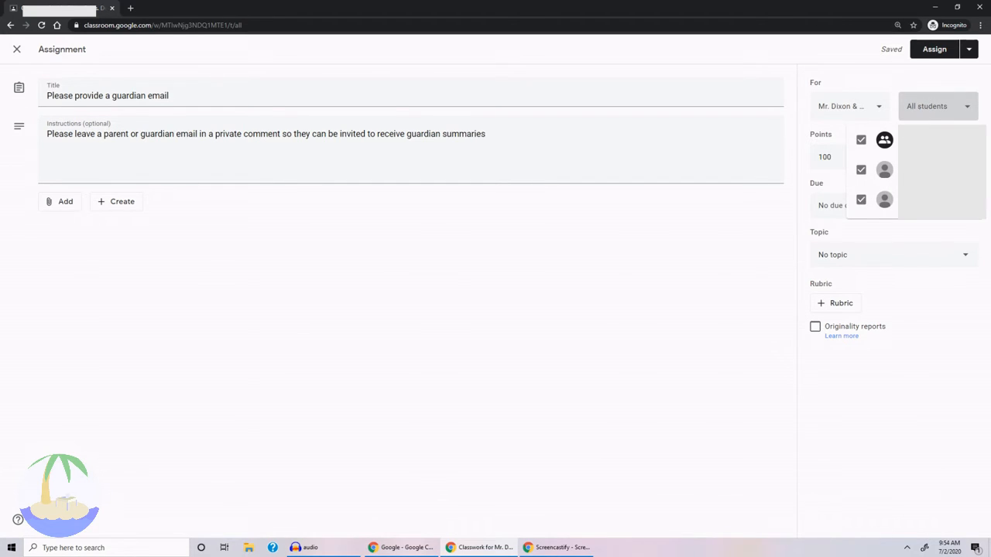
click(861, 171)
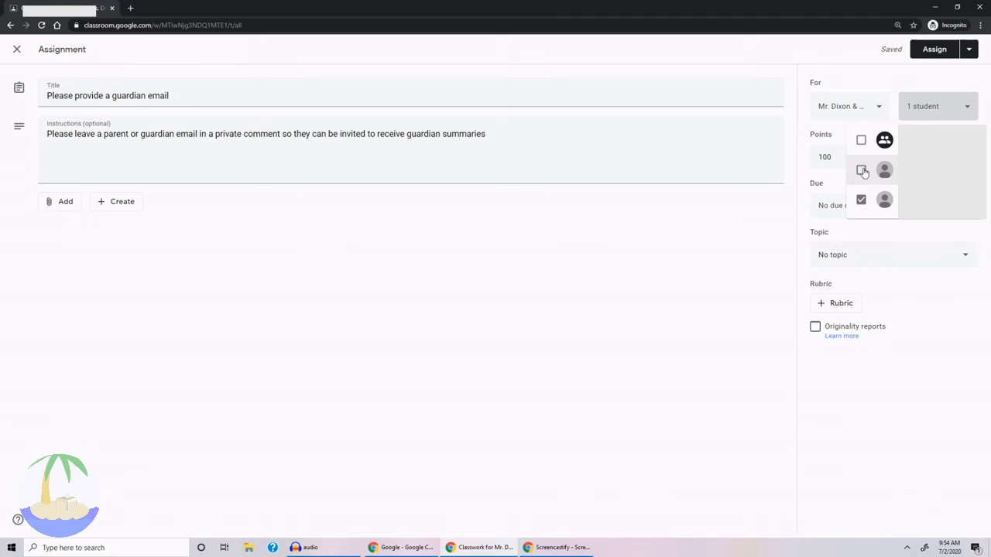
click(778, 233)
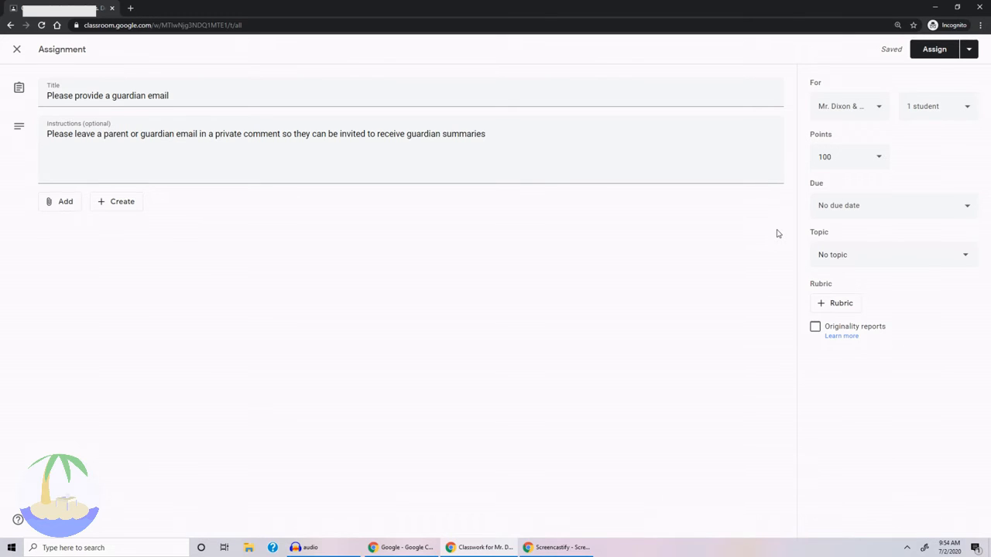
click(872, 164)
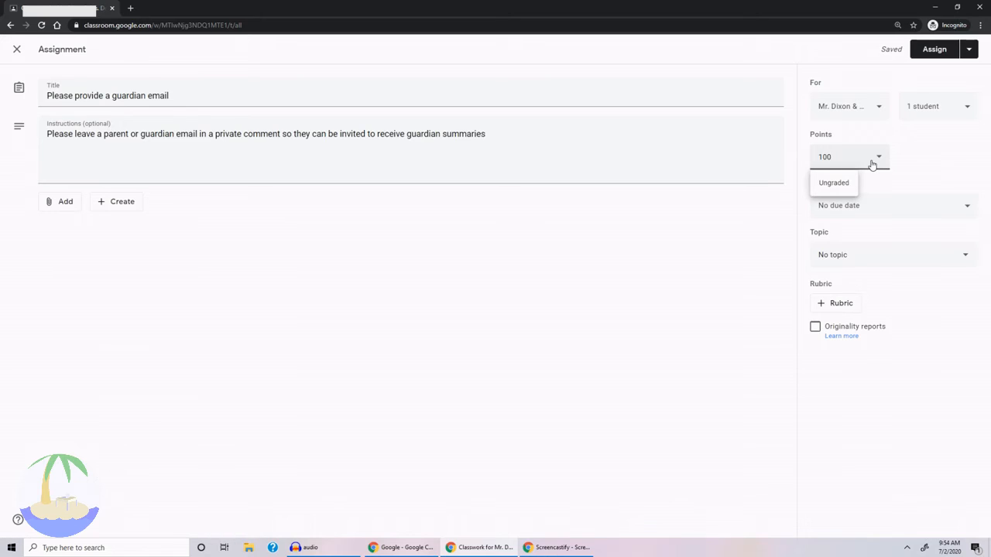
click(834, 184)
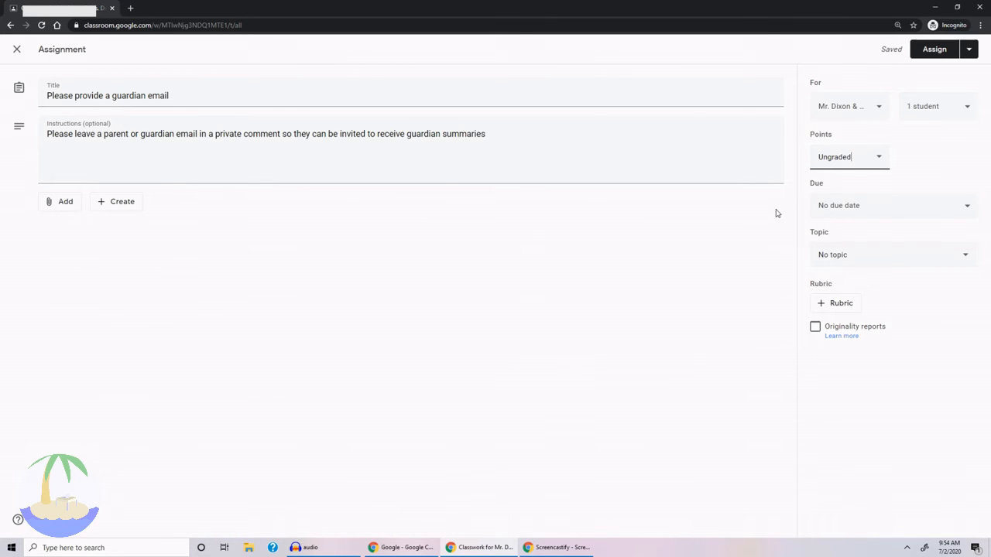
Set the assignment's due date to Sep 10, 2020, without a due time.
click(855, 208)
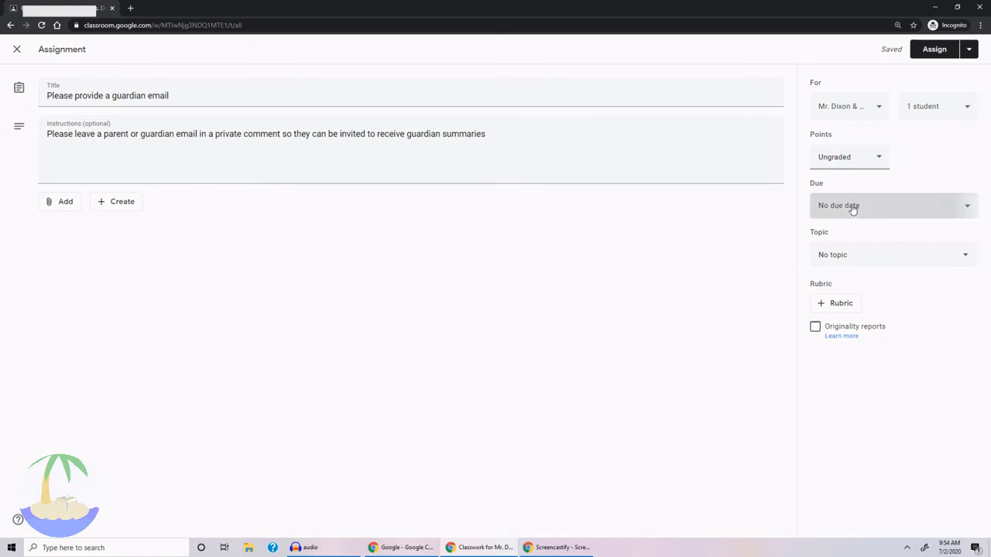
click(919, 247)
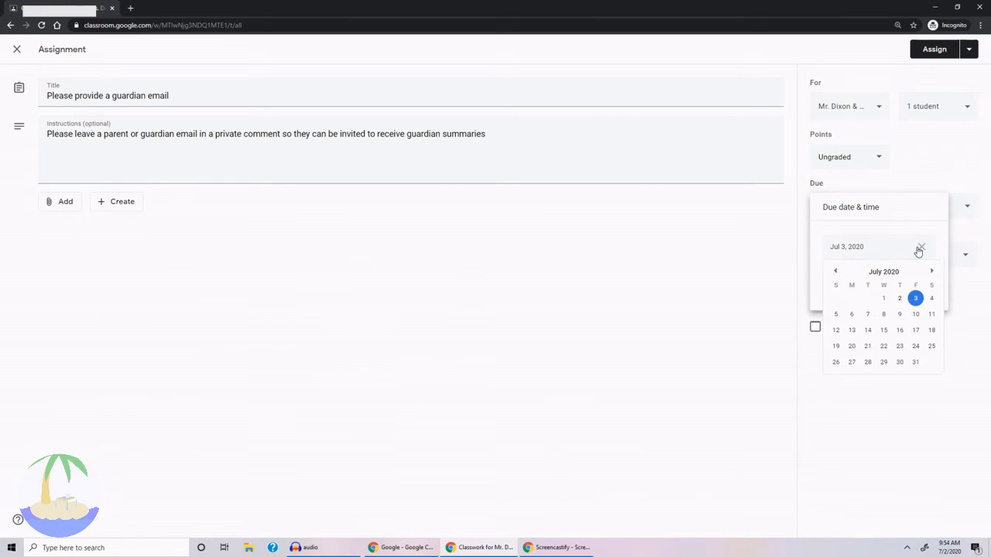
click(932, 271)
click(932, 271)
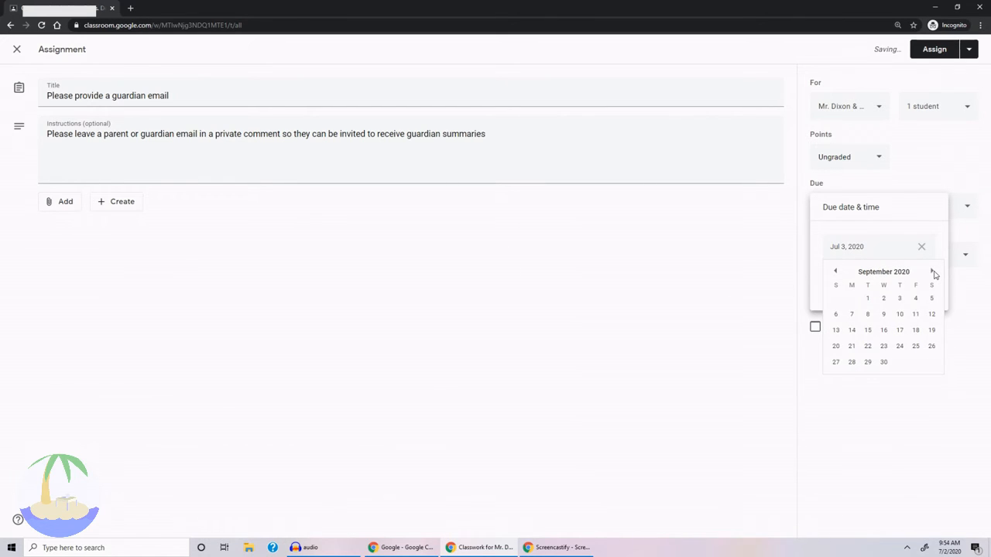
click(898, 318)
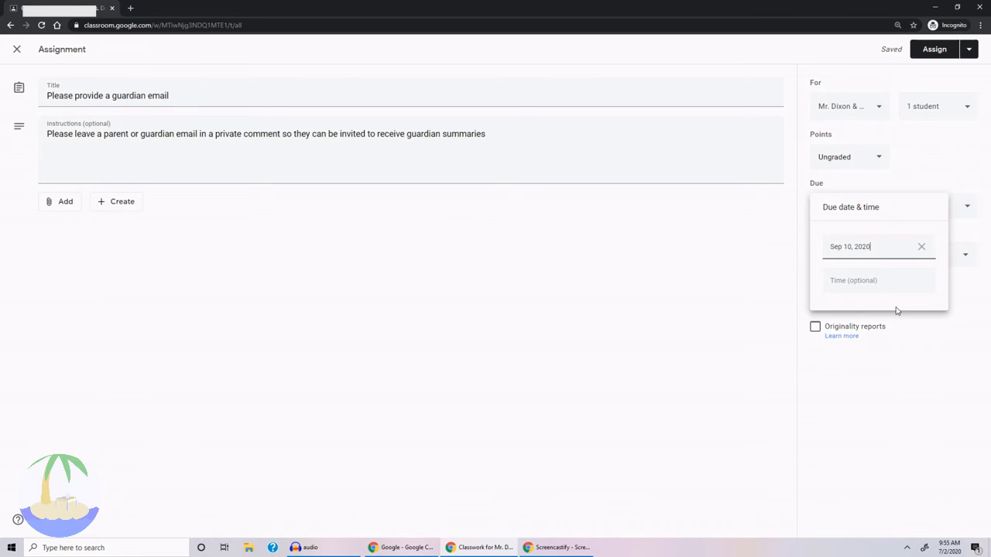
click(760, 279)
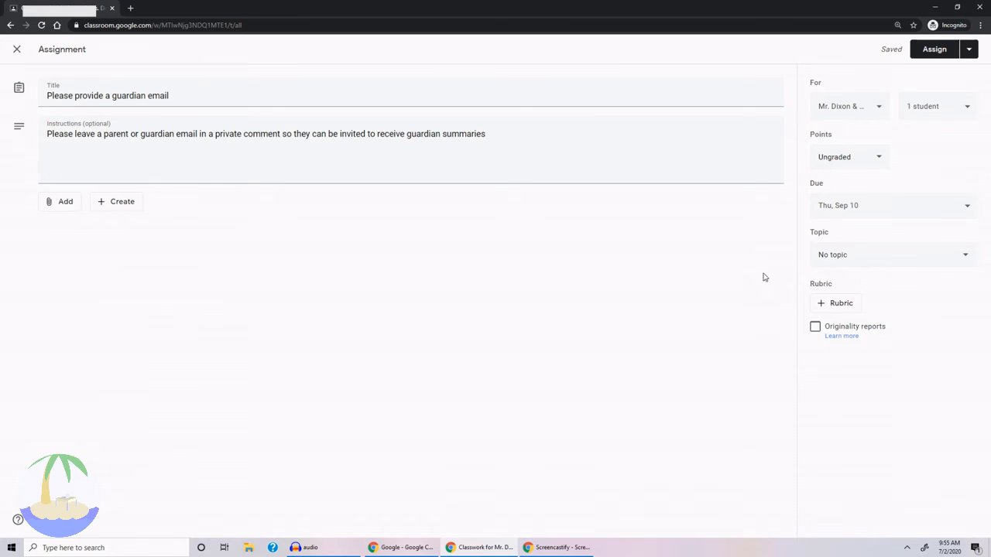
Create the topic "Thursday 9/10/20" for the assignment and assign it.
click(845, 256)
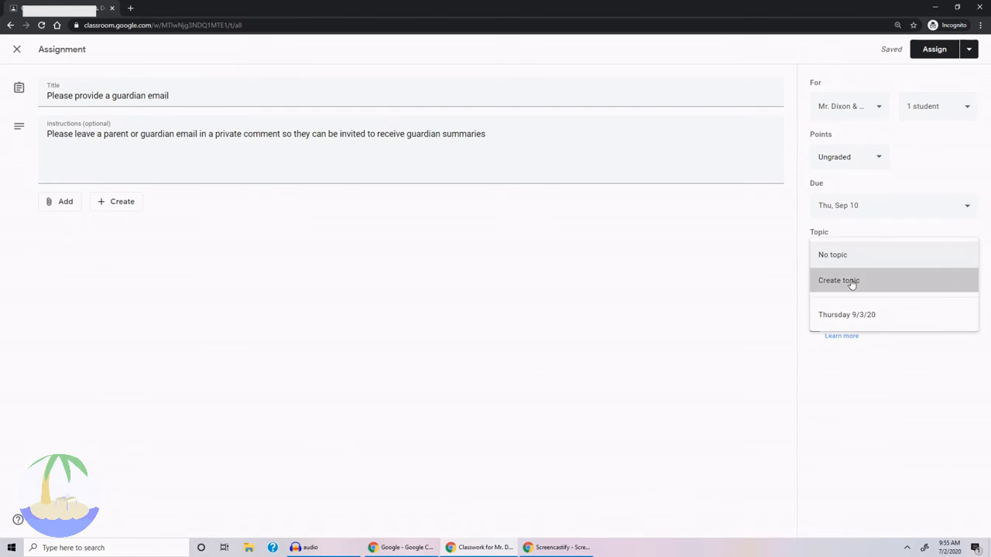
click(852, 282)
text(Thurs)
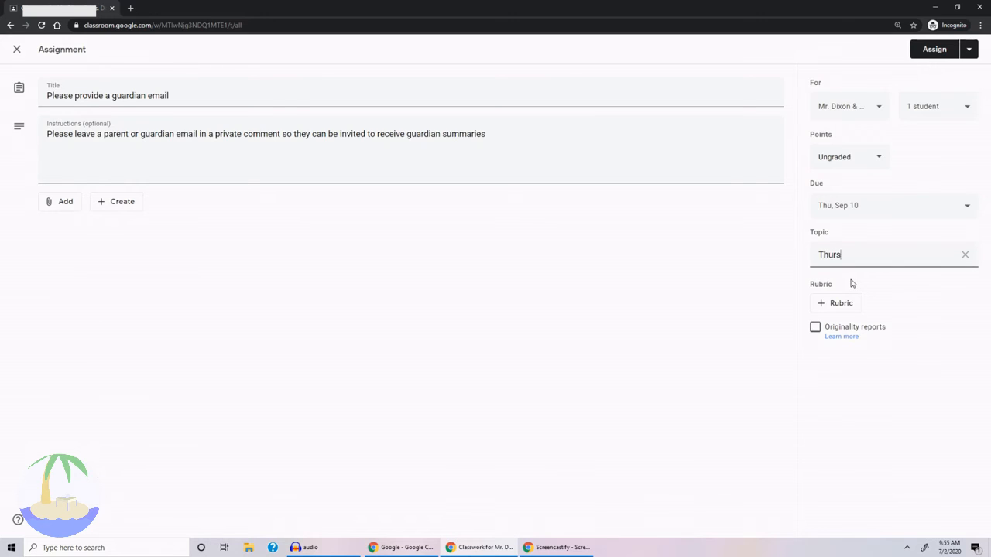
text(day 9/10/20)
click(945, 52)
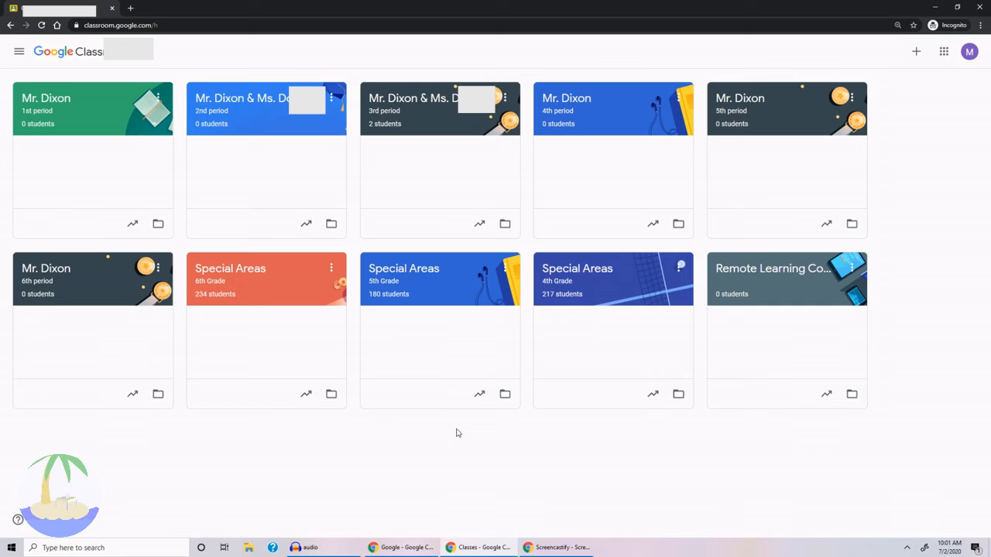
Open the student work for the "Please provide a guardian email" assignment in the 3rd period class.
click(434, 107)
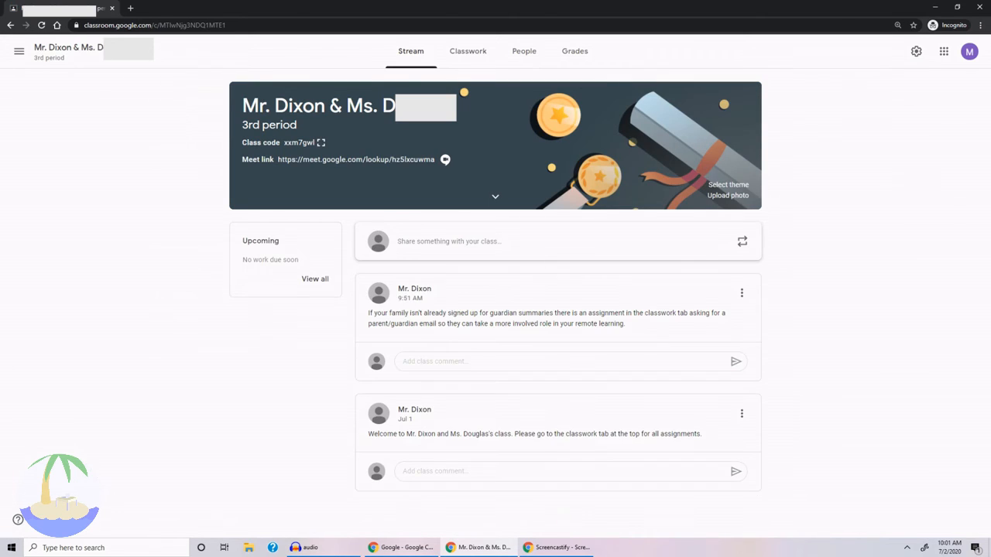
click(460, 54)
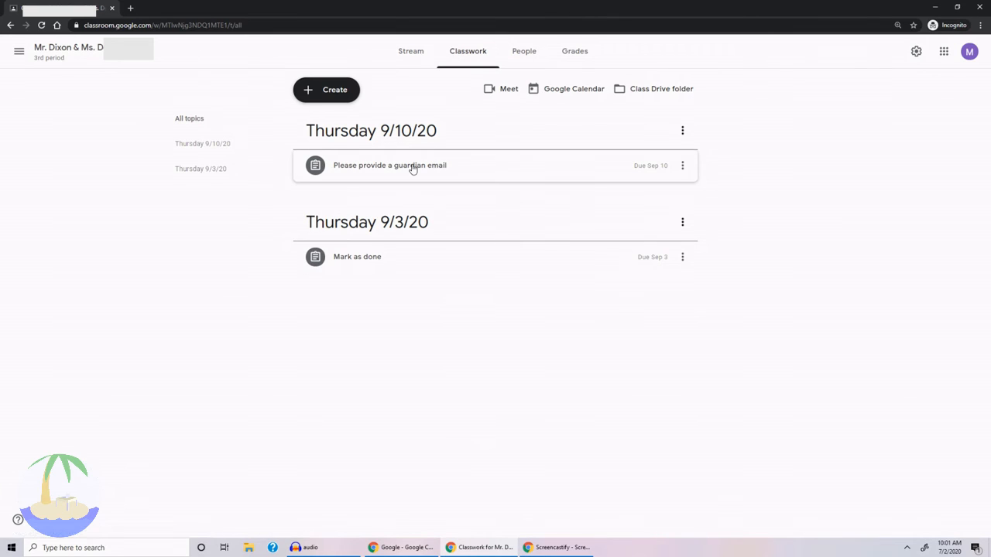
click(413, 169)
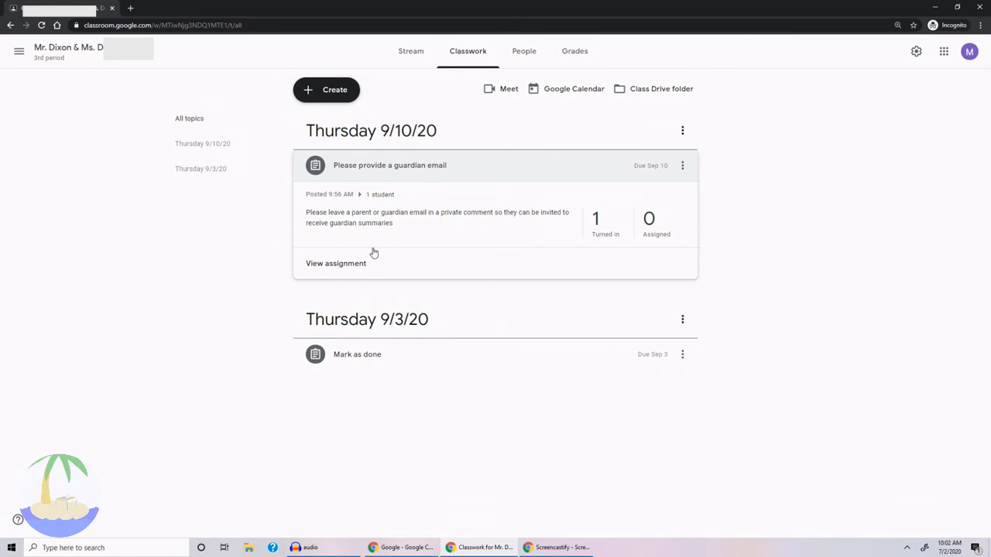
click(353, 265)
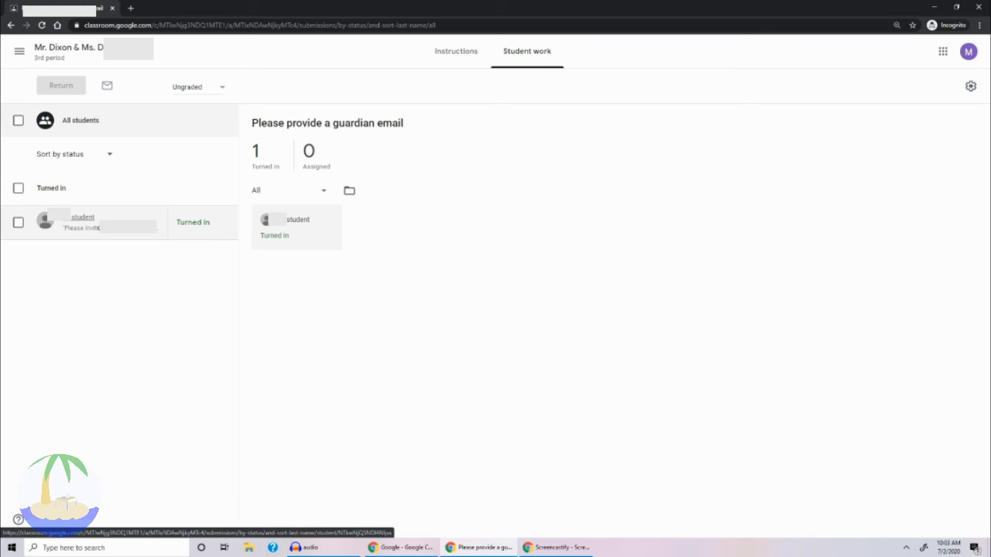
Open the submission of the student who turned in the assignment and copy the guardian's email from the private comment.
click(83, 218)
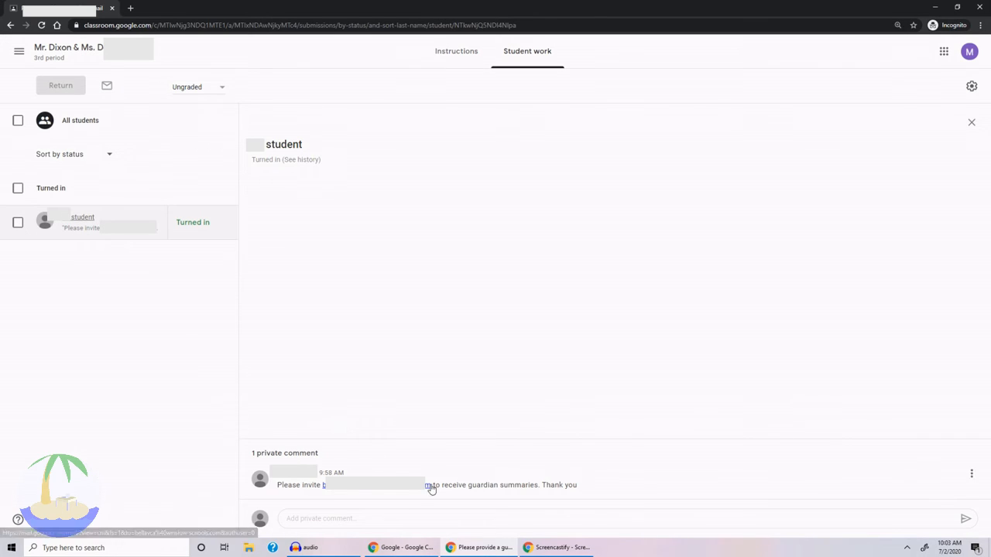
drag(431, 486, 321, 486)
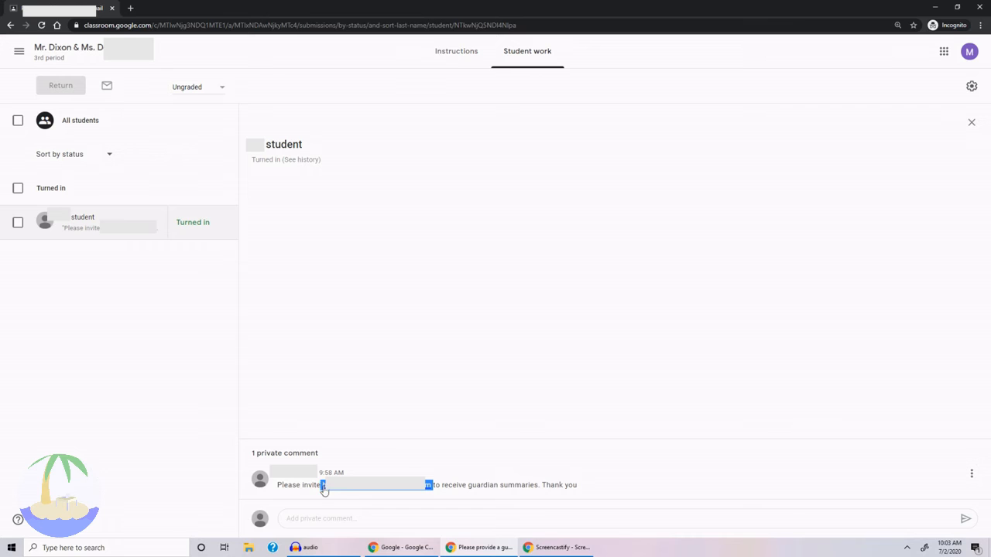
right_click(345, 488)
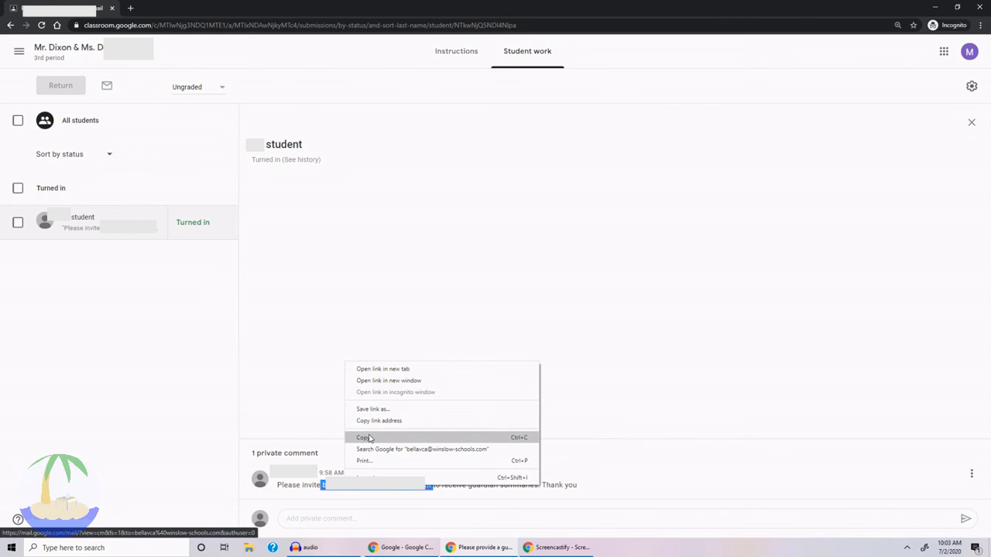
click(368, 437)
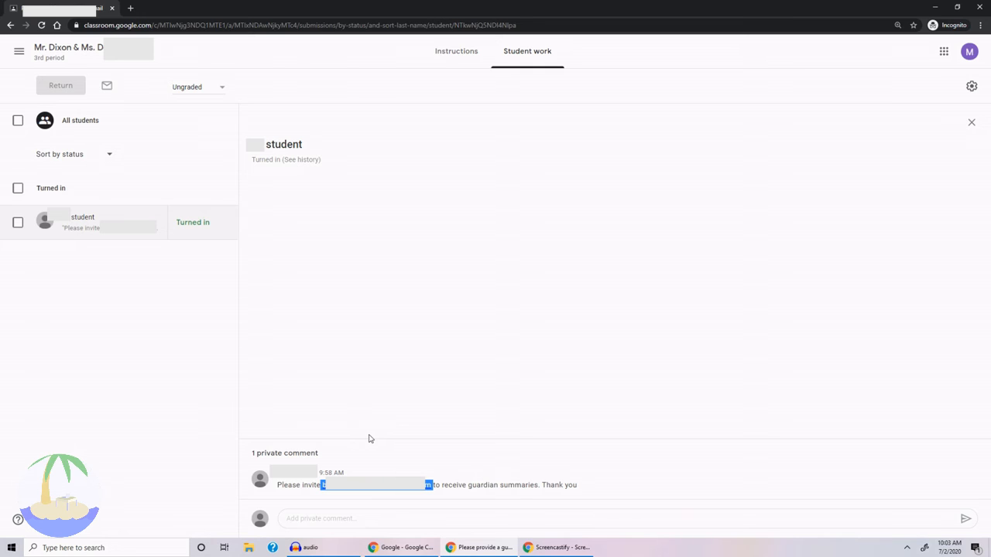
Invite the guardian of the second listed student in the 3rd period class, using the copied email address.
click(92, 57)
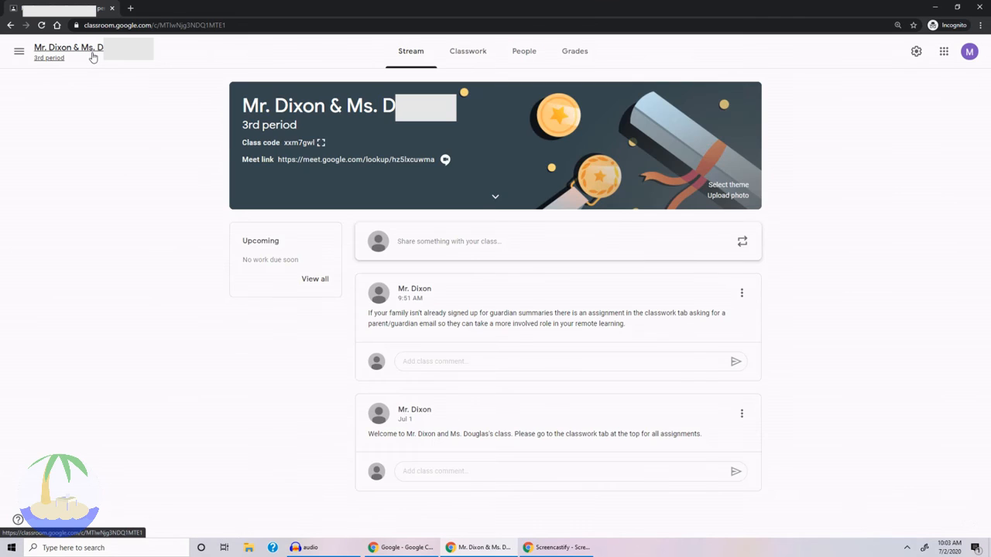
click(518, 56)
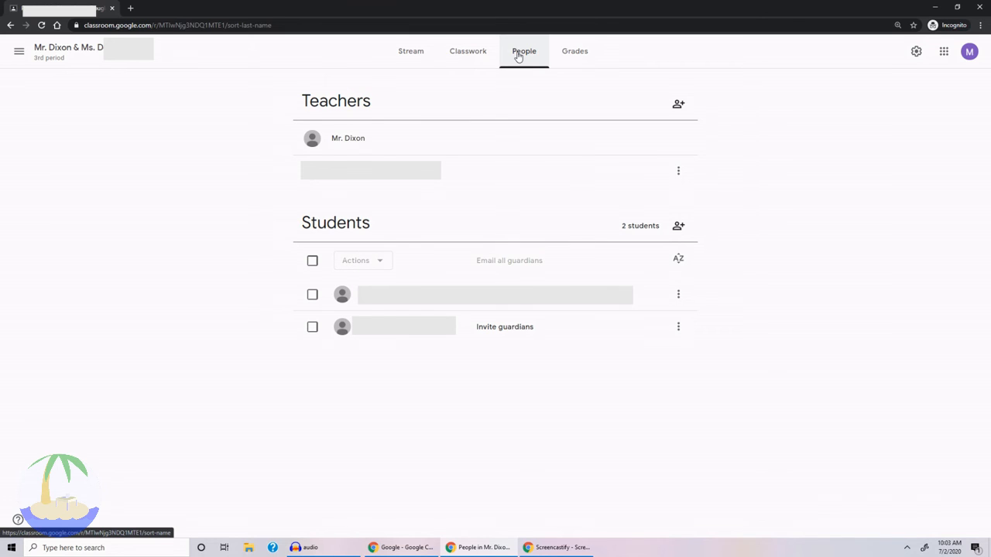
click(497, 327)
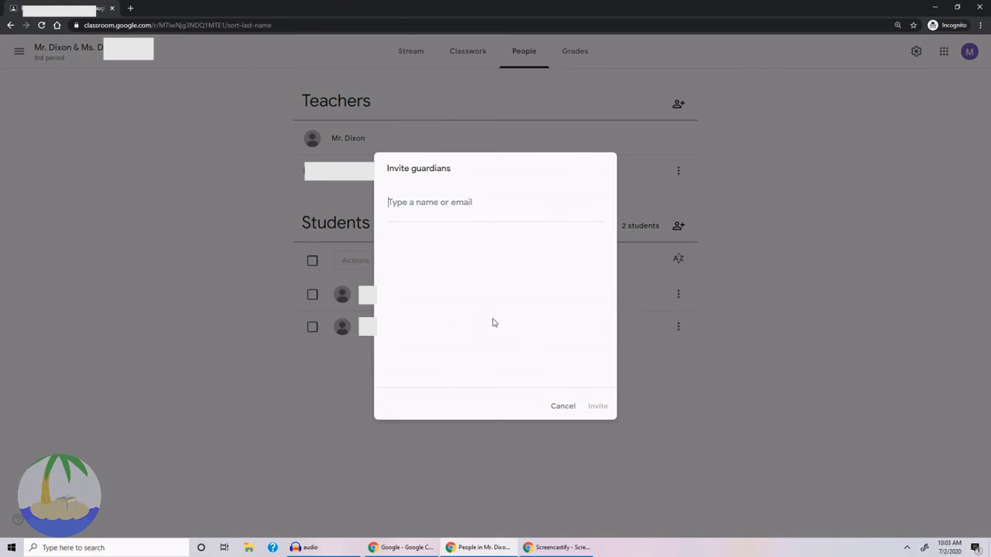
right_click(423, 210)
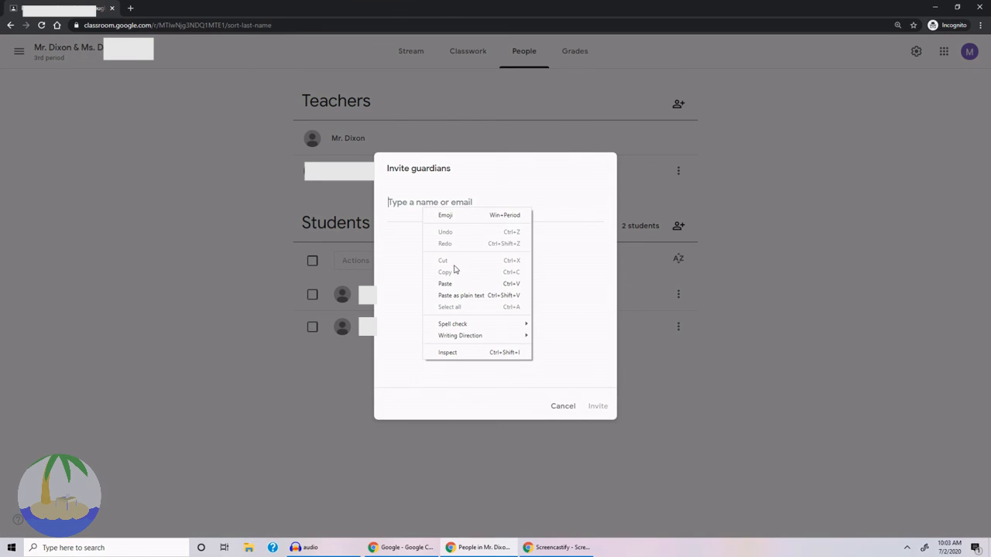
click(448, 283)
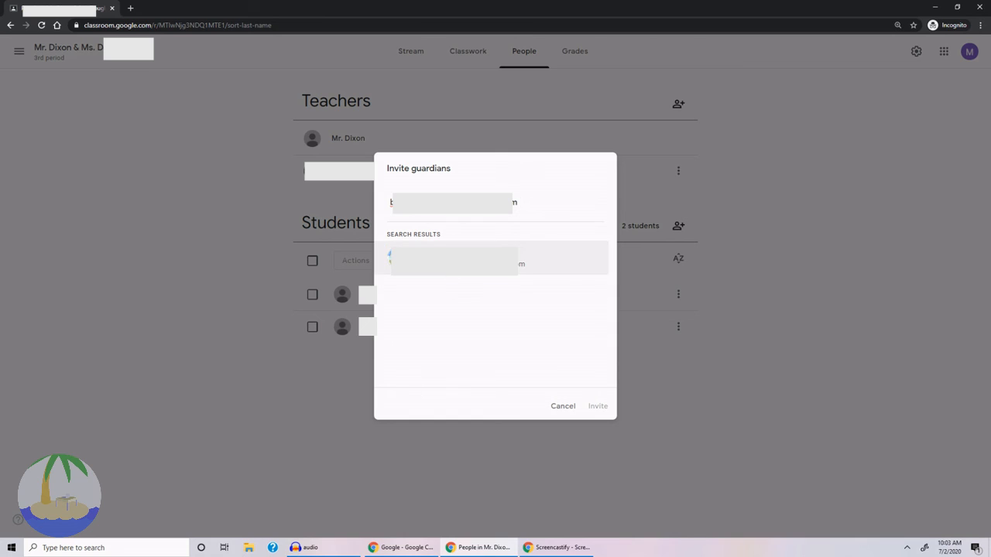
click(462, 264)
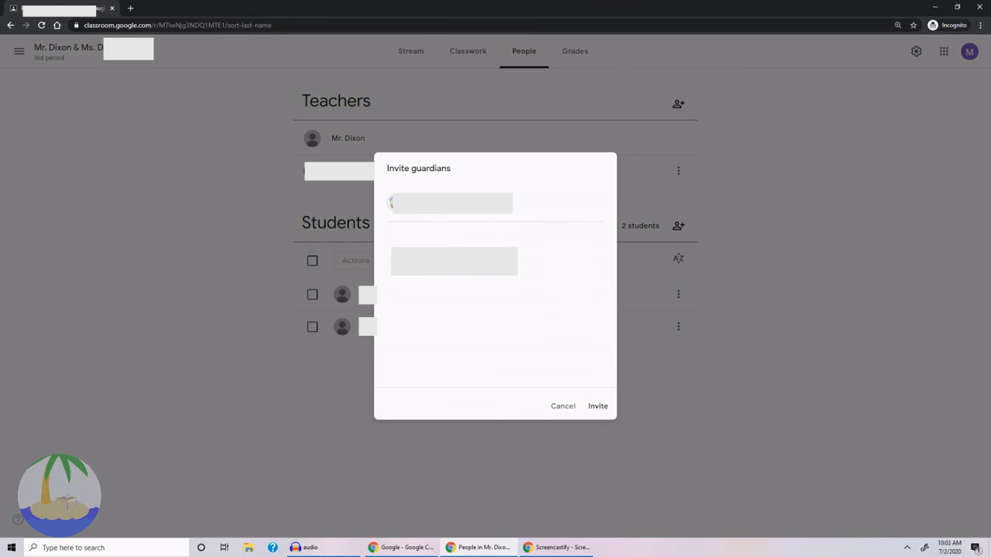
click(598, 406)
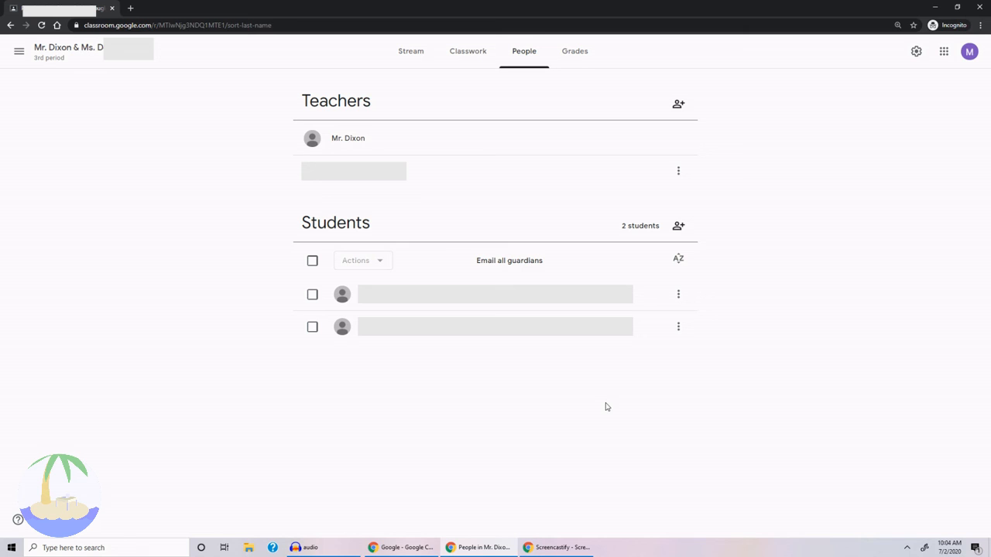
Create a new classwork assignment titled "Please accept the invitation to receive guardian summaries".
click(467, 51)
click(329, 91)
click(337, 118)
text(Please accept the invitation to)
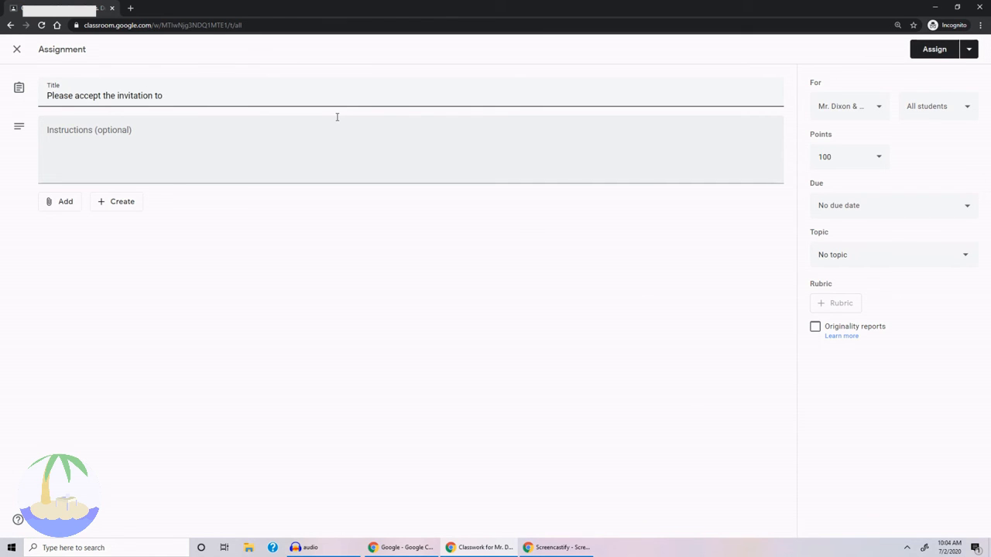
text( receive guardian summaries)
Add instructions saying Google emailed the provided address an invitation to guardian summaries, asking families to accept it for a more active role in remote learning.
click(164, 139)
text(The email address you provided )
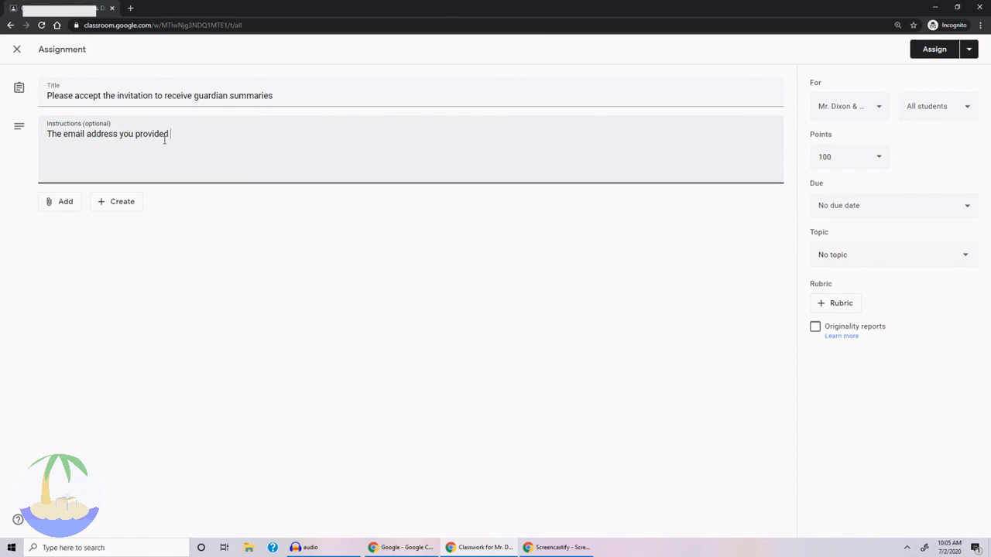
text(to receive guardian summaries has been sent an email from Google asking to you accept the i)
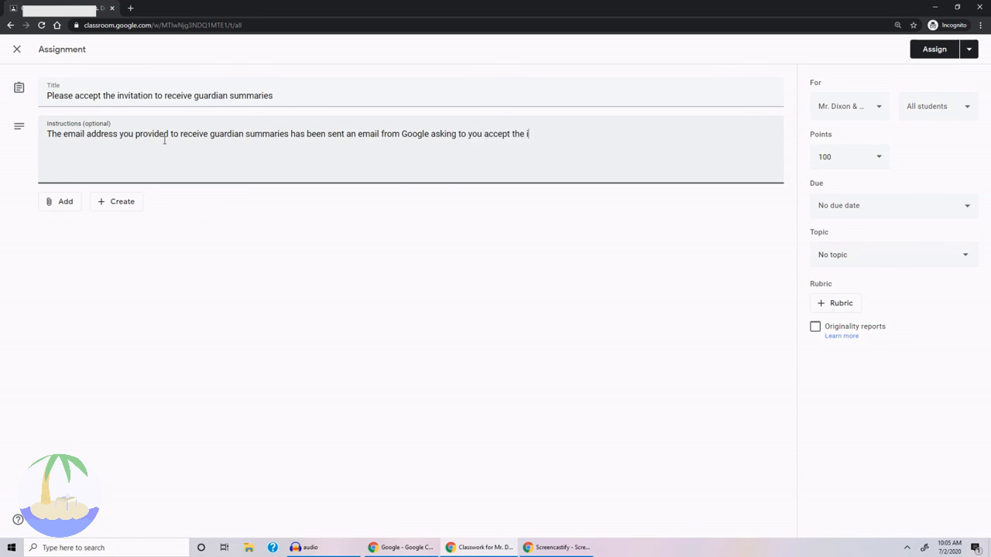
text(nvitation to receive them. Please accept the invitation to take a more active role in)
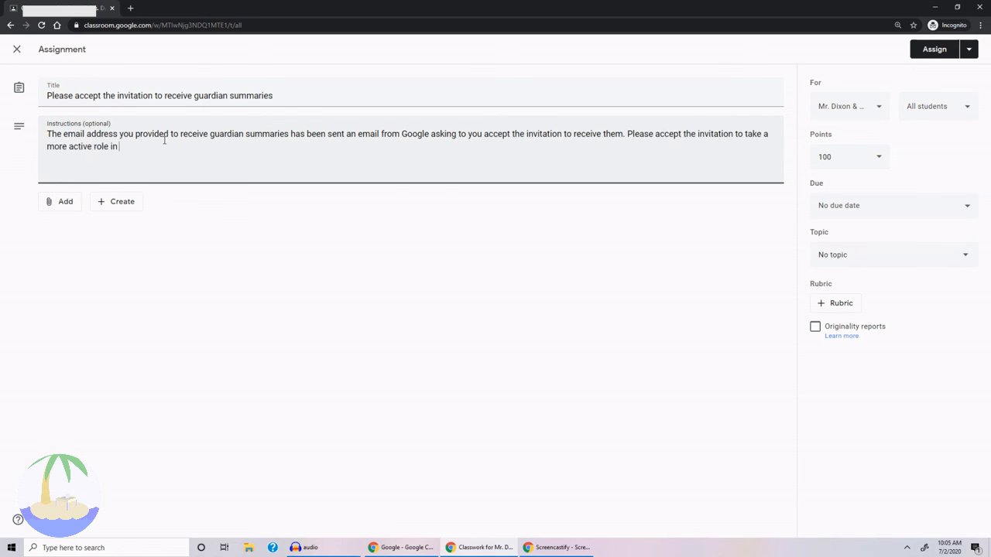
text( your child's remote learning.)
Limit the assignment to one student instead of all students, and make it ungraded.
click(917, 102)
click(906, 141)
click(905, 184)
click(852, 157)
click(852, 186)
Set the assignment's due date to Monday, Sep 14, without a due time.
click(871, 206)
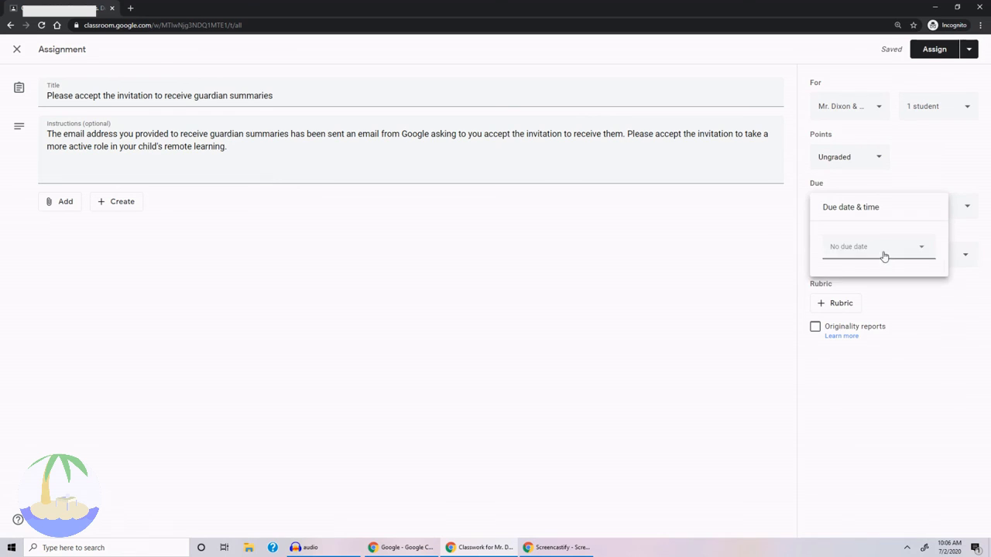
click(884, 252)
click(932, 270)
click(932, 270)
click(857, 331)
click(860, 364)
Create the topic "Monday 9/14/20" for the invitation assignment and assign it.
click(860, 257)
click(854, 280)
text(Monday 9/14/)
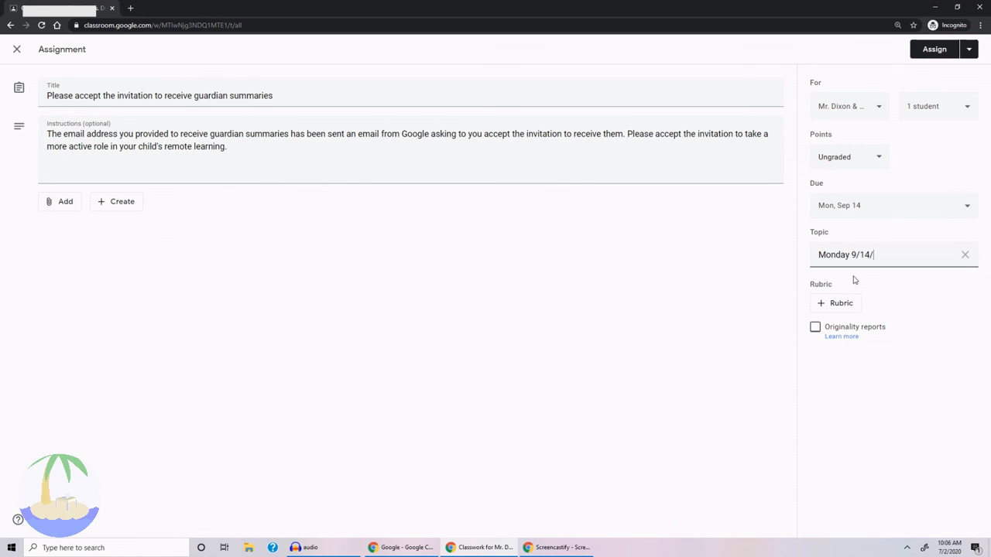
text(20)
click(925, 50)
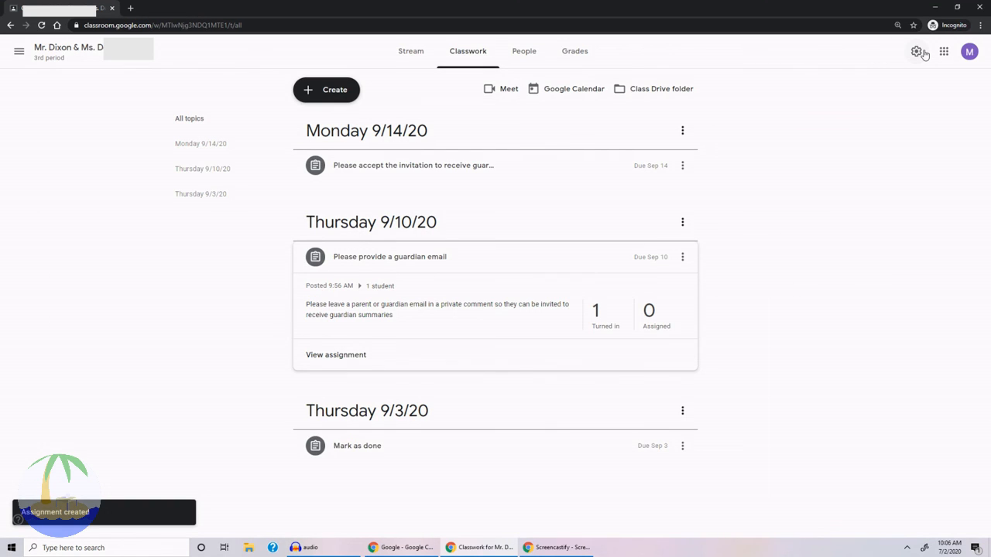